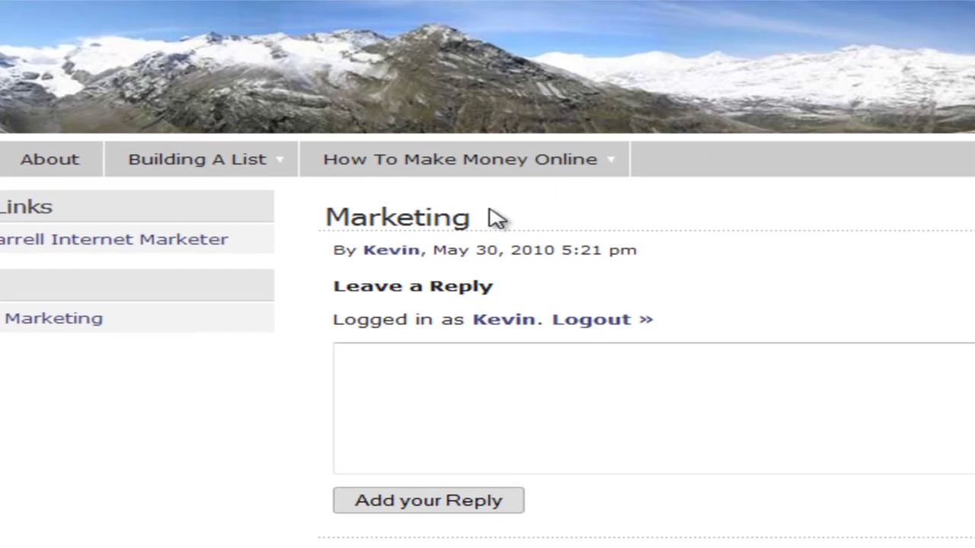
# Open the Panorama theme's Page Template (page.php) for editing in the WordPress theme editor
pyautogui.moveTo(321, 216); pyautogui.dragTo(716, 267)
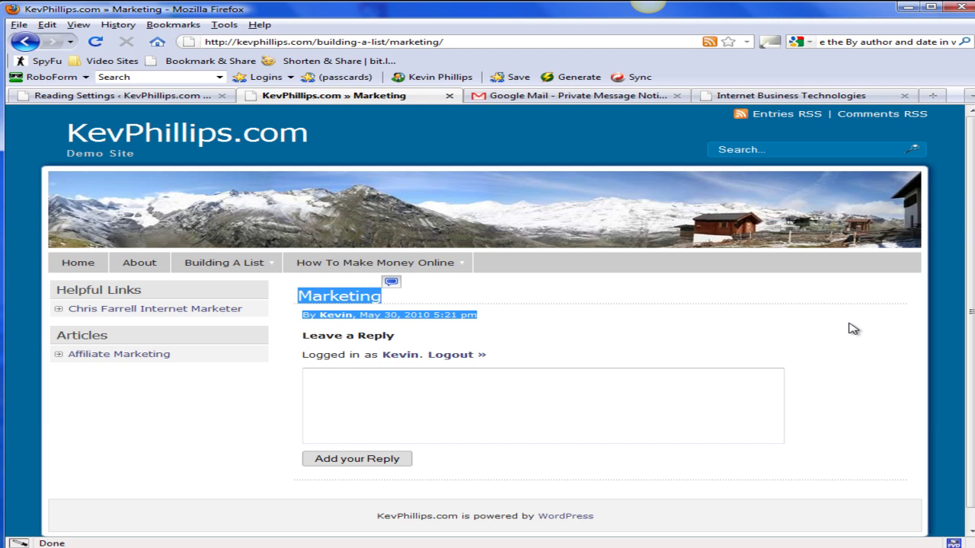
pyautogui.click(853, 328)
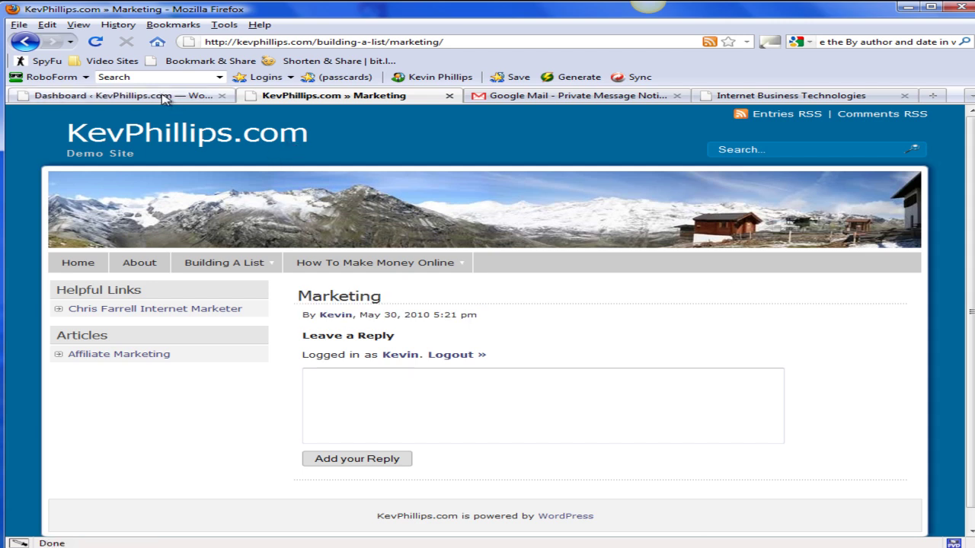
pyautogui.click(204, 97)
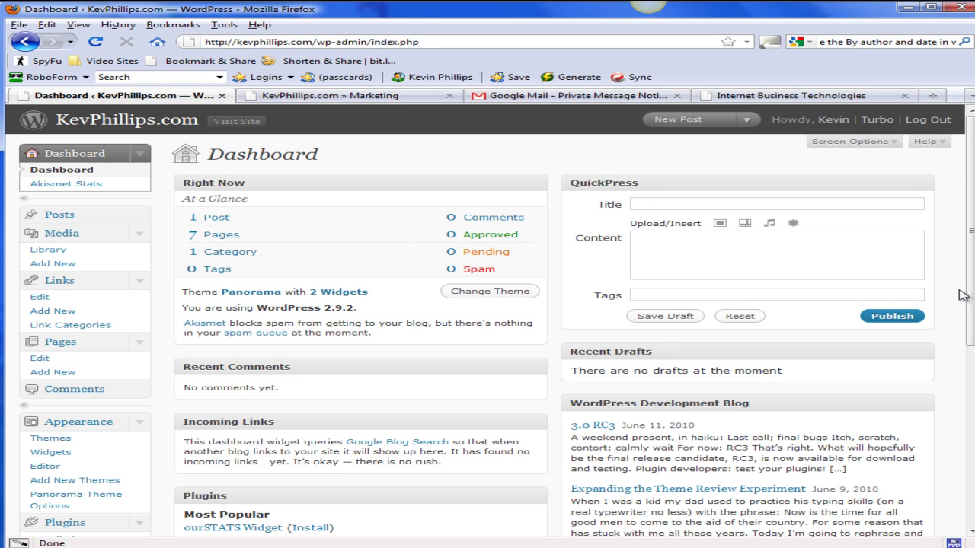
pyautogui.moveTo(969, 297); pyautogui.dragTo(970, 341)
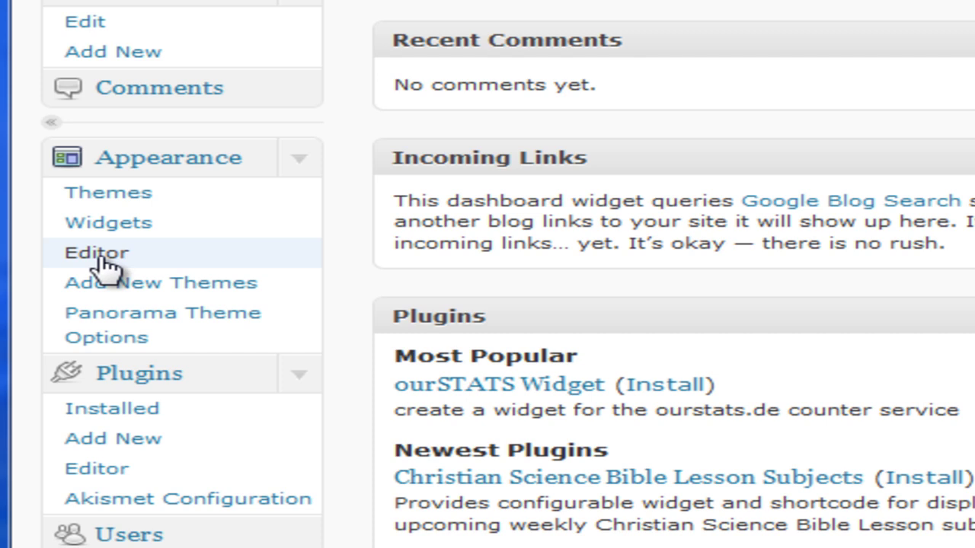
pyautogui.click(97, 259)
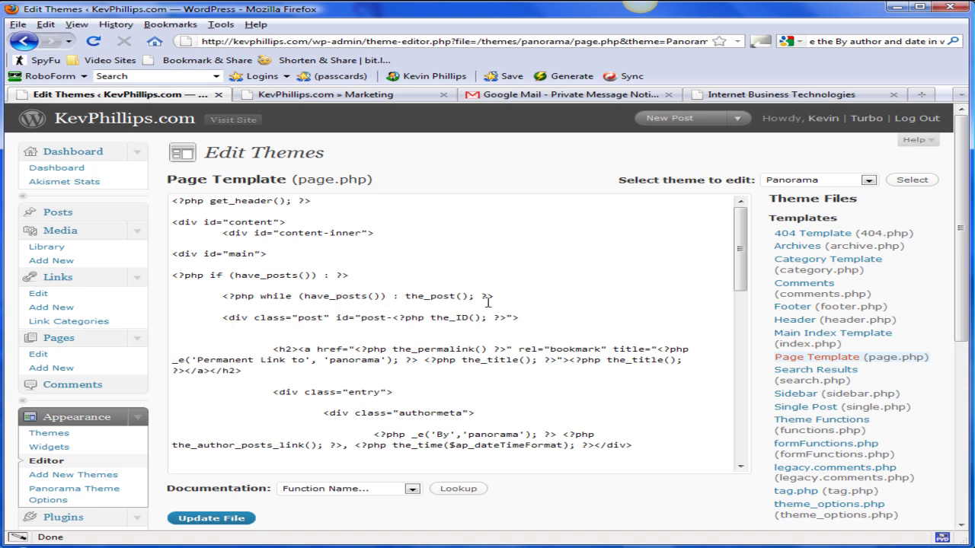
# Back up the complete page.php code by copying it into a new Notepad document, and return to the theme editor in Firefox
pyautogui.rightClick(357, 296)
pyautogui.click(404, 382)
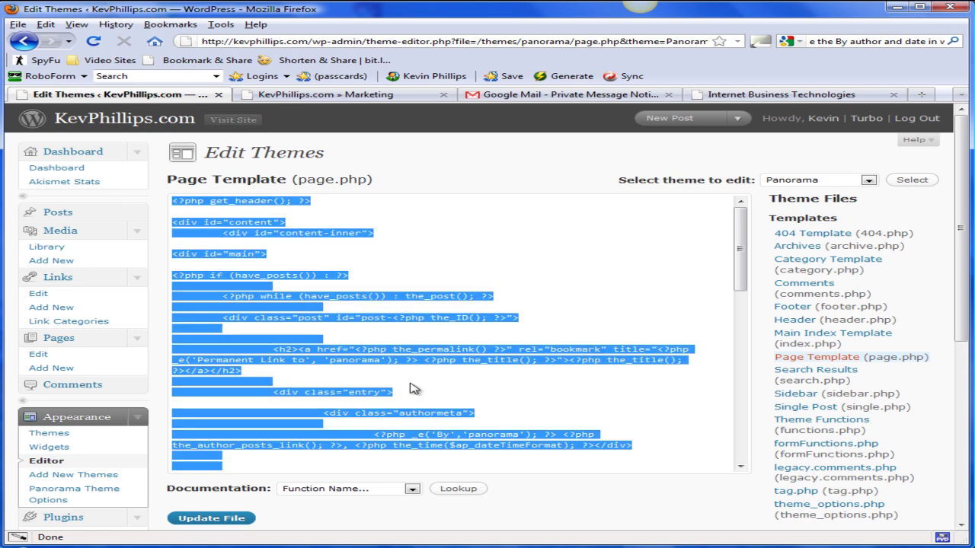
pyautogui.rightClick(355, 297)
pyautogui.click(397, 355)
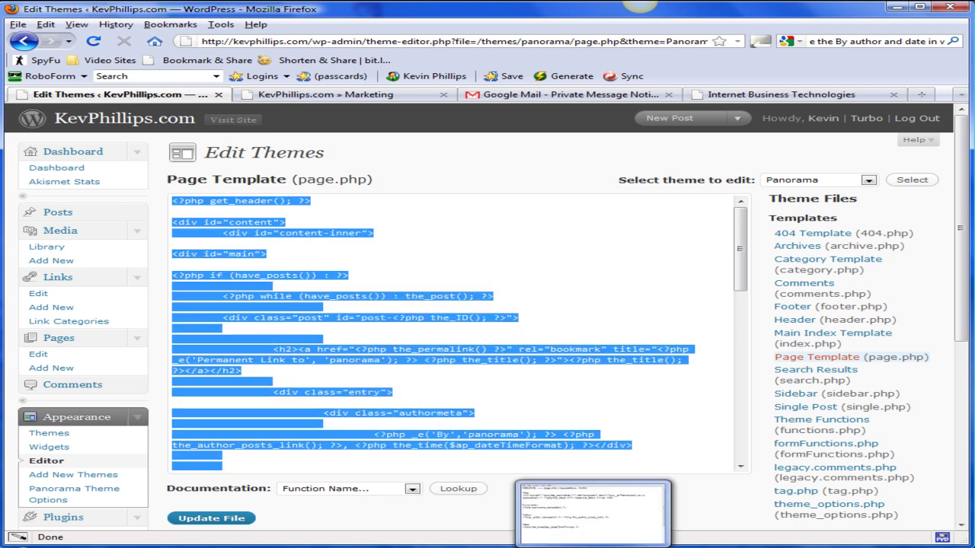
pyautogui.moveTo(722, 545)
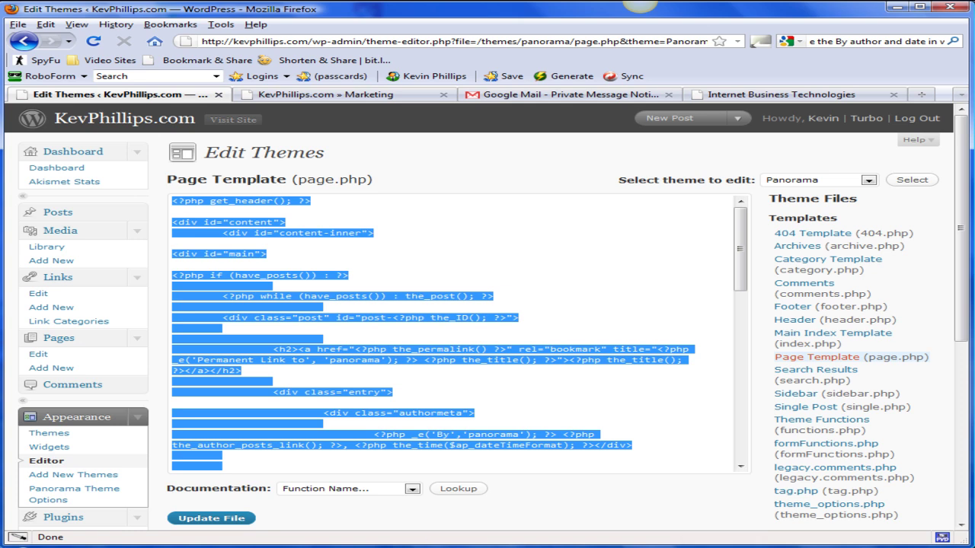
pyautogui.press('super')
pyautogui.click(46, 298)
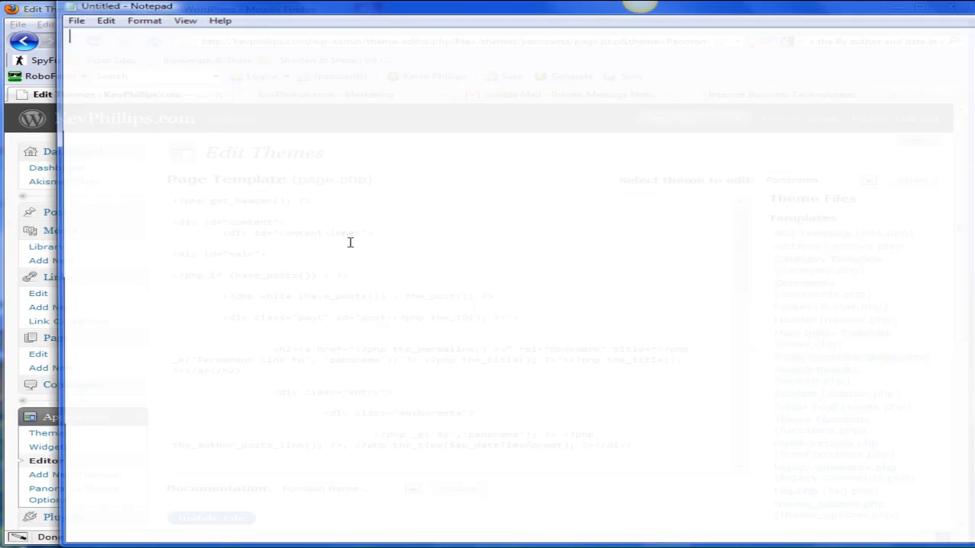
pyautogui.rightClick(394, 181)
pyautogui.click(432, 230)
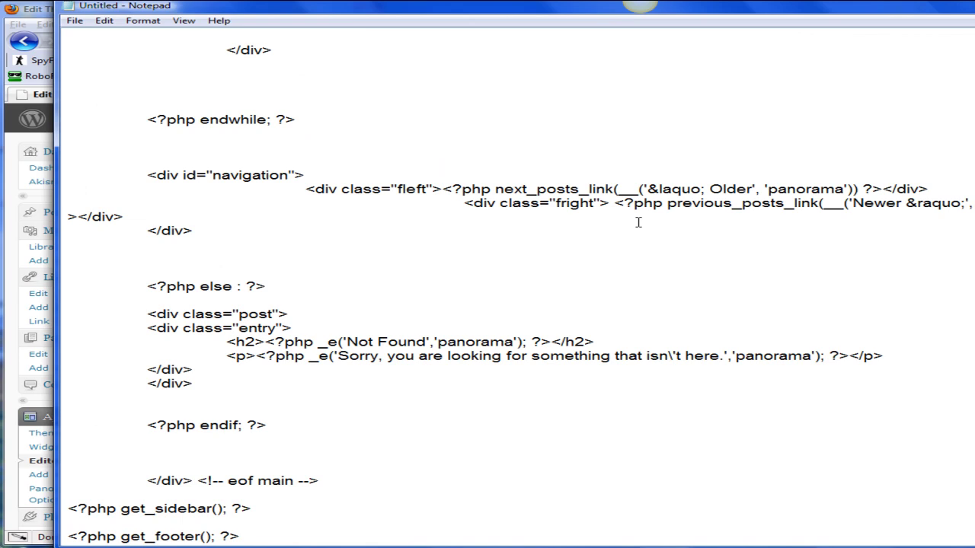
pyautogui.hotkey('alt', 'Tab')
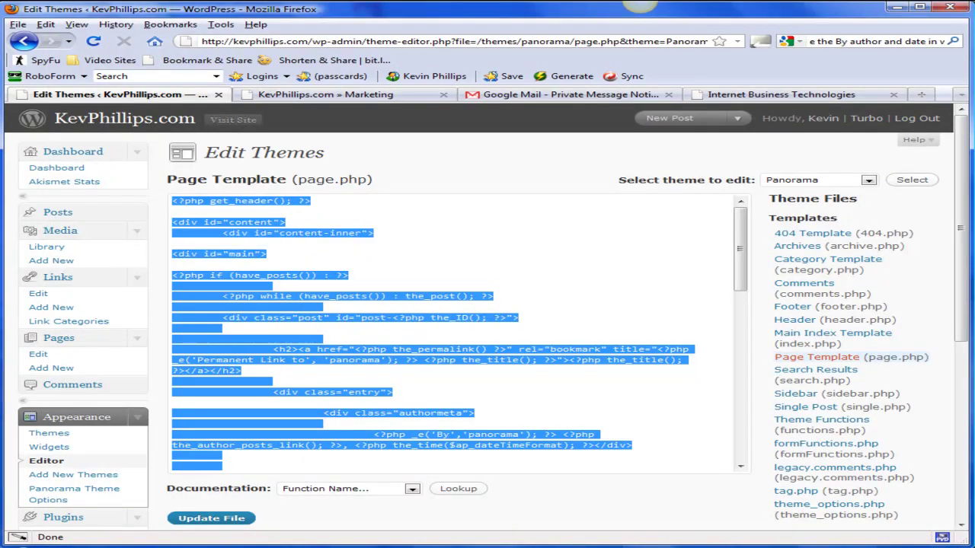
# Delete the page title code from page.php, from the opening <h2> tag through </a></h2>
pyautogui.click(600, 402)
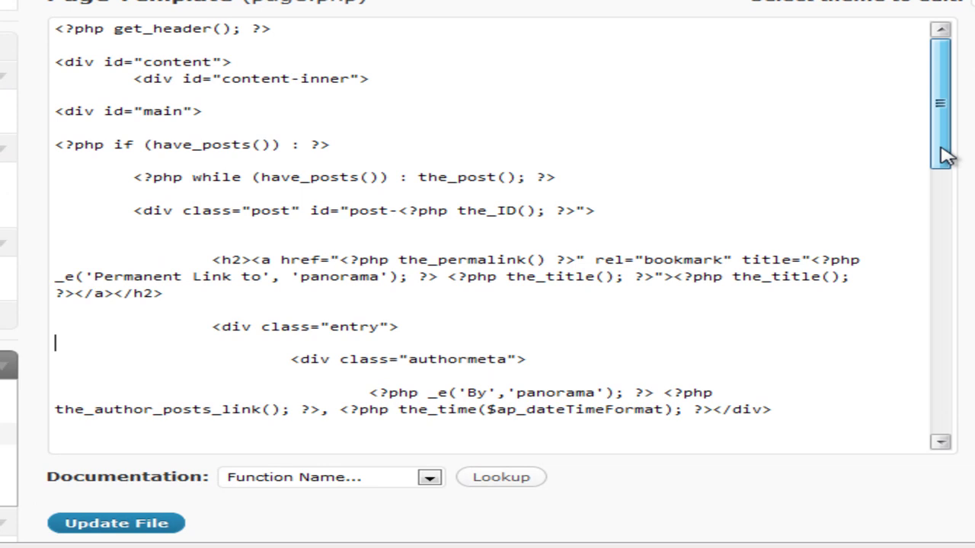
pyautogui.moveTo(947, 152); pyautogui.dragTo(932, 191)
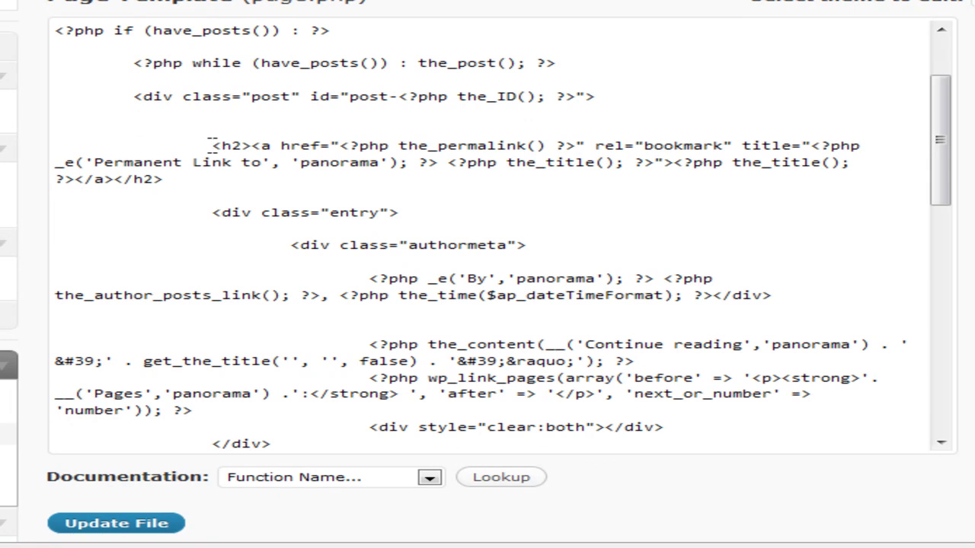
pyautogui.moveTo(214, 146); pyautogui.dragTo(166, 180)
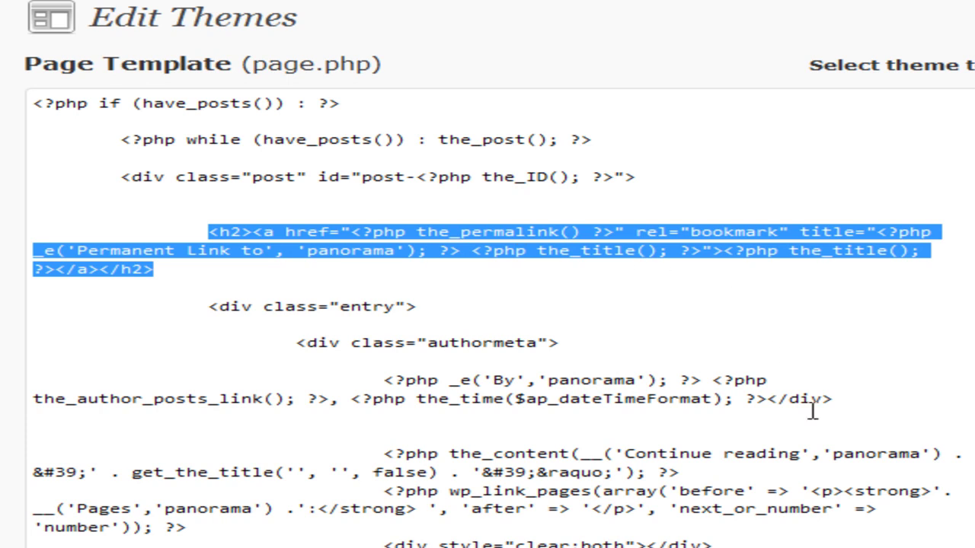
pyautogui.press('Delete')
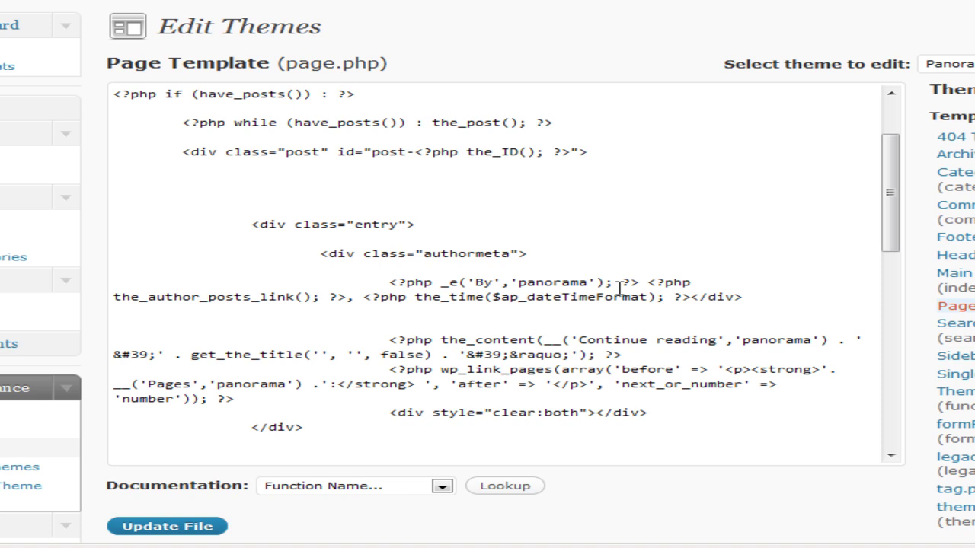
# Delete the 'By', the_author_posts_link and the_time PHP code inside the authormeta div, keeping its closing </div>
pyautogui.moveTo(139, 299); pyautogui.dragTo(242, 299)
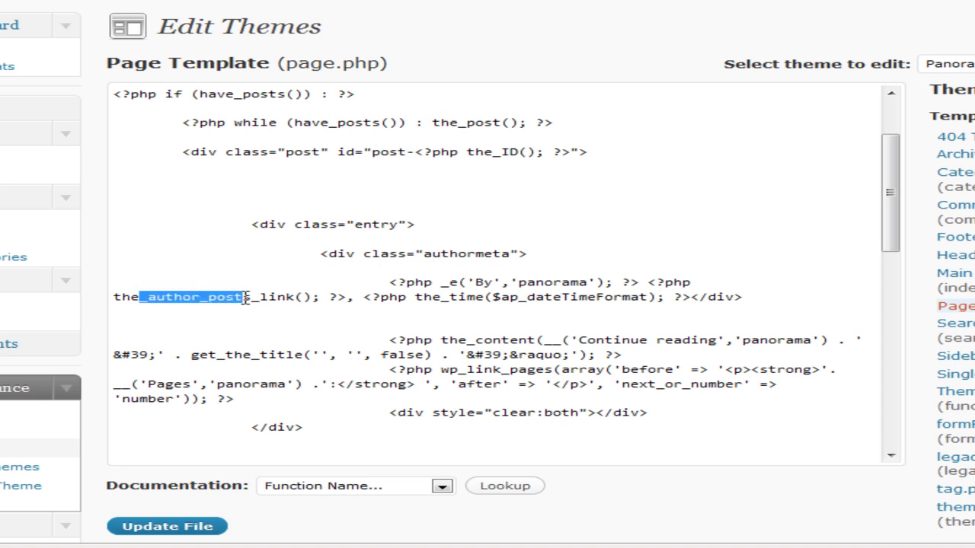
pyautogui.moveTo(398, 298); pyautogui.dragTo(674, 302)
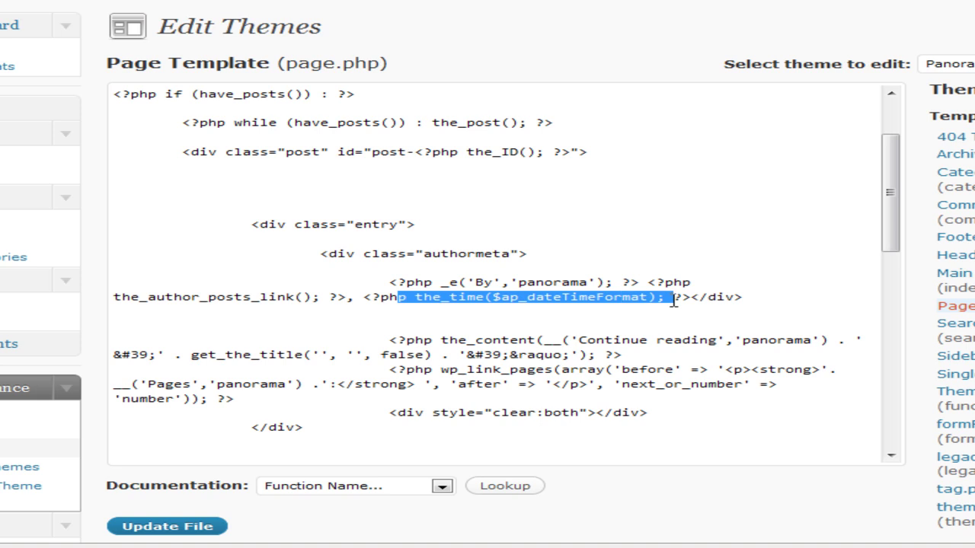
pyautogui.click(543, 283)
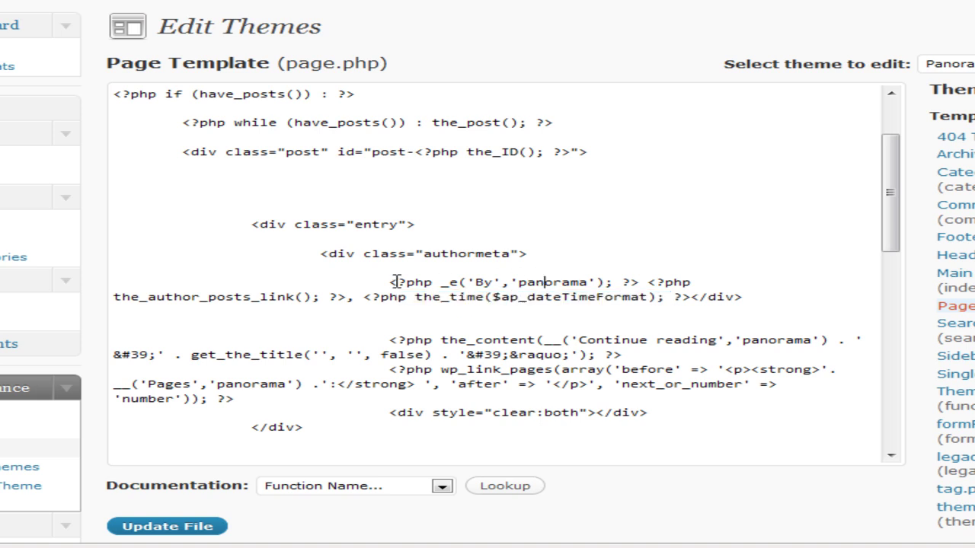
pyautogui.moveTo(390, 283); pyautogui.dragTo(693, 301)
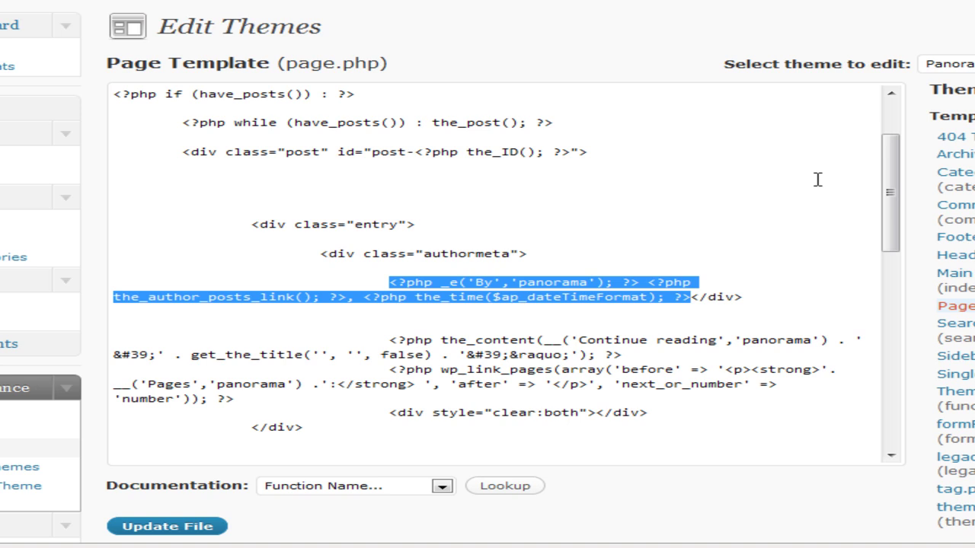
pyautogui.press('BackSpace')
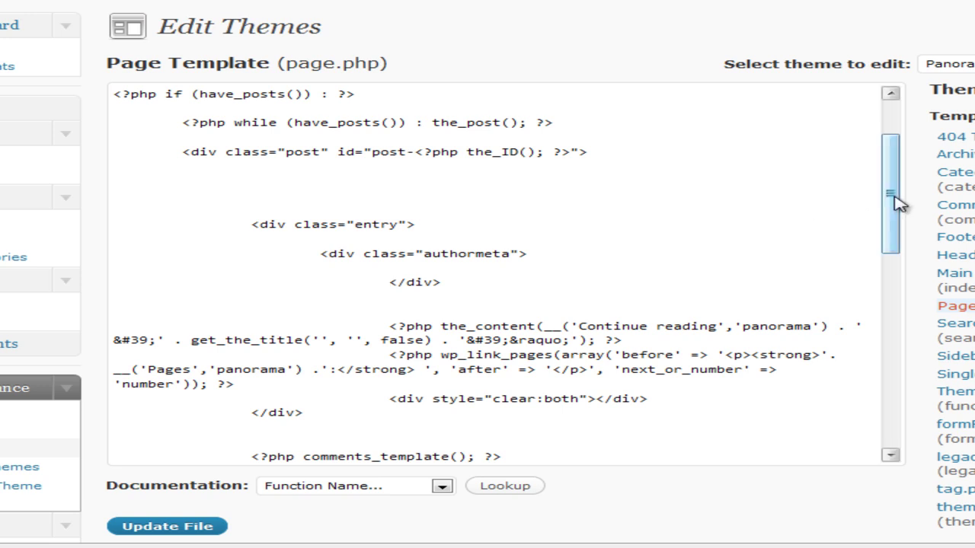
# Delete the <?php comments_template(); ?> line from page.php
pyautogui.moveTo(894, 197); pyautogui.dragTo(889, 276)
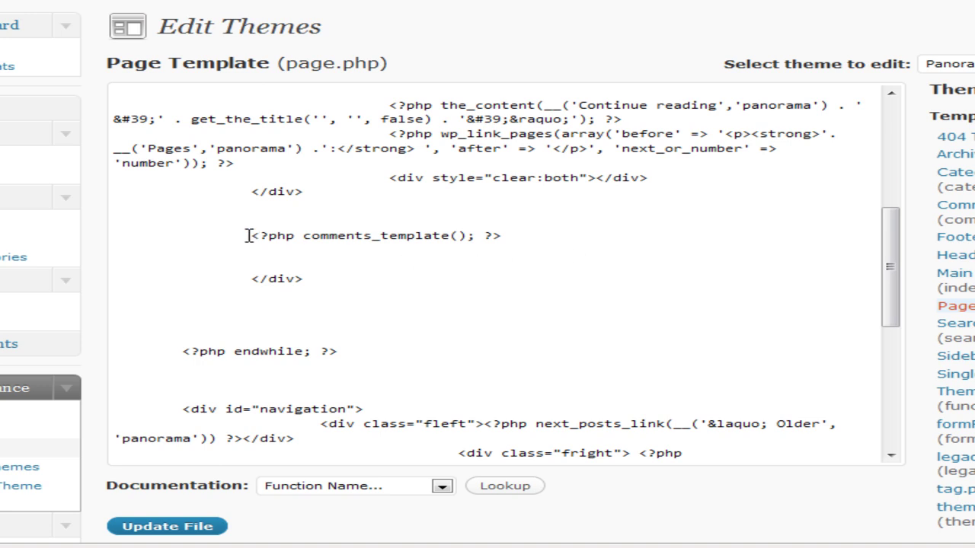
pyautogui.moveTo(248, 236); pyautogui.dragTo(498, 230)
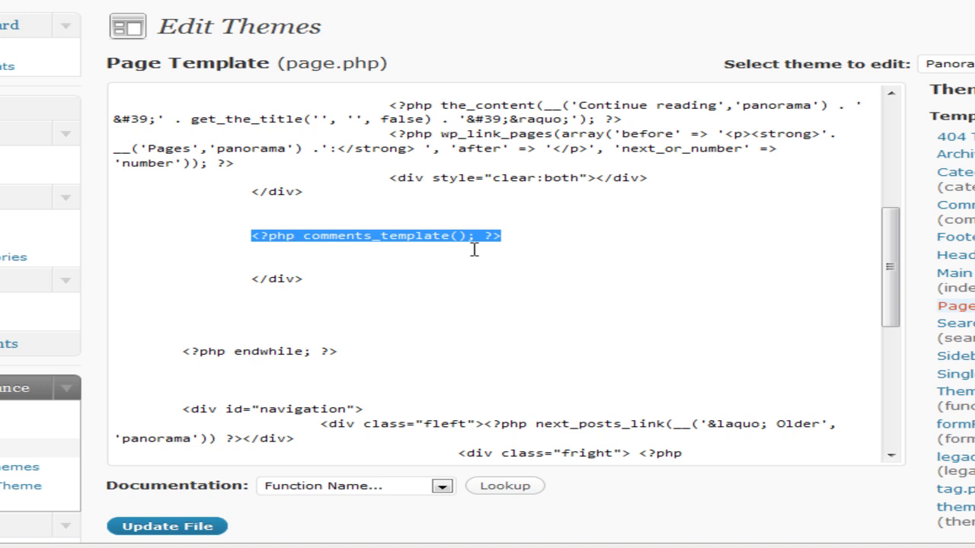
pyautogui.press('Delete')
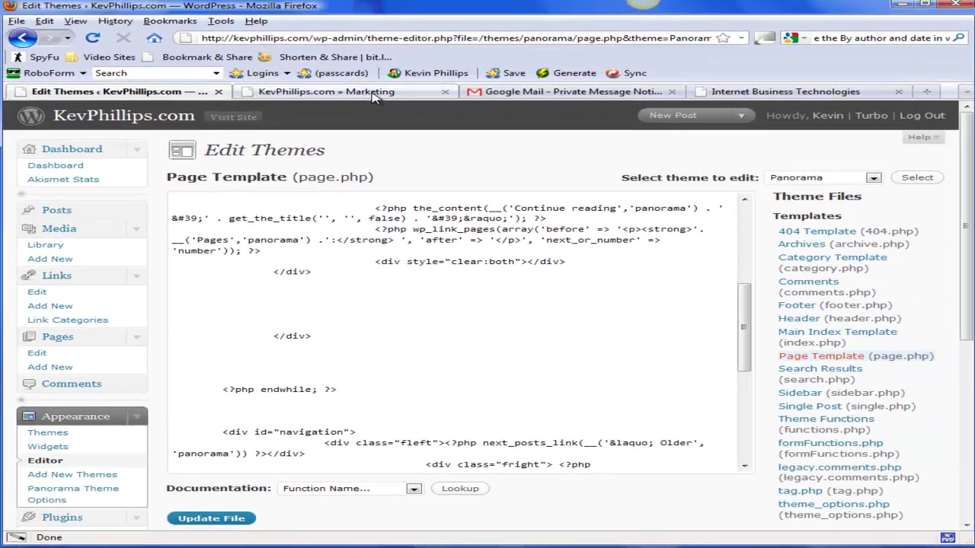
# Look at the live Marketing and About pages on the site before saving the template changes
pyautogui.click(373, 97)
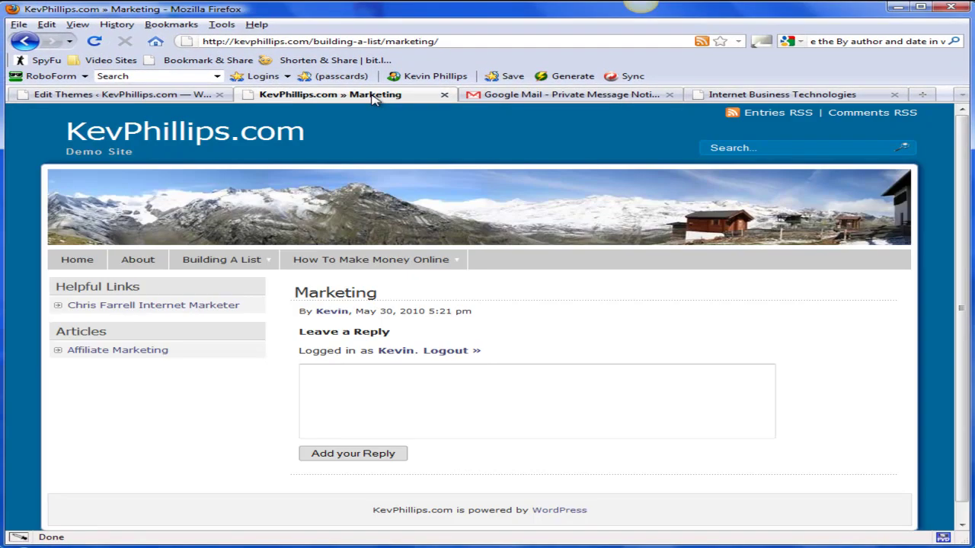
pyautogui.click(95, 43)
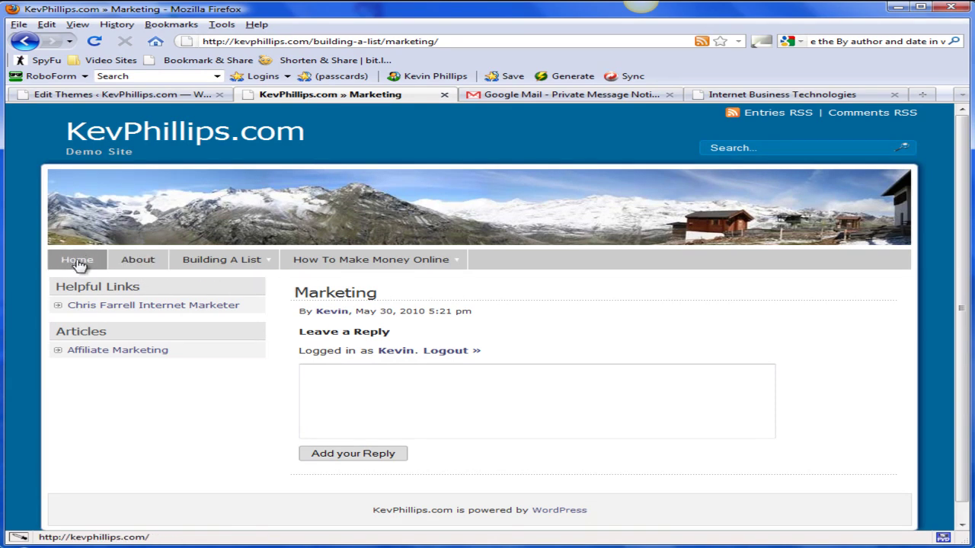
pyautogui.click(138, 261)
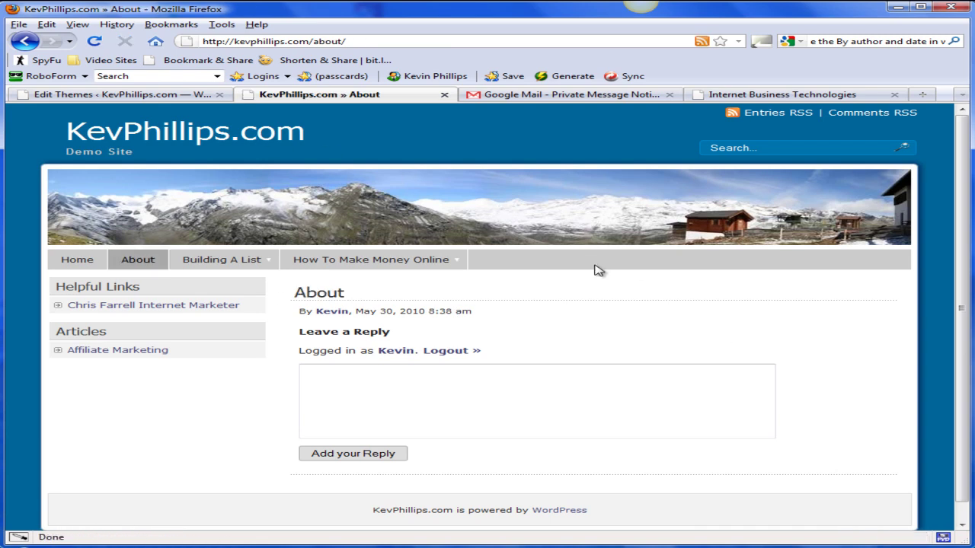
# Save the edited page.php template and check the About page and the home page on the live site
pyautogui.click(168, 97)
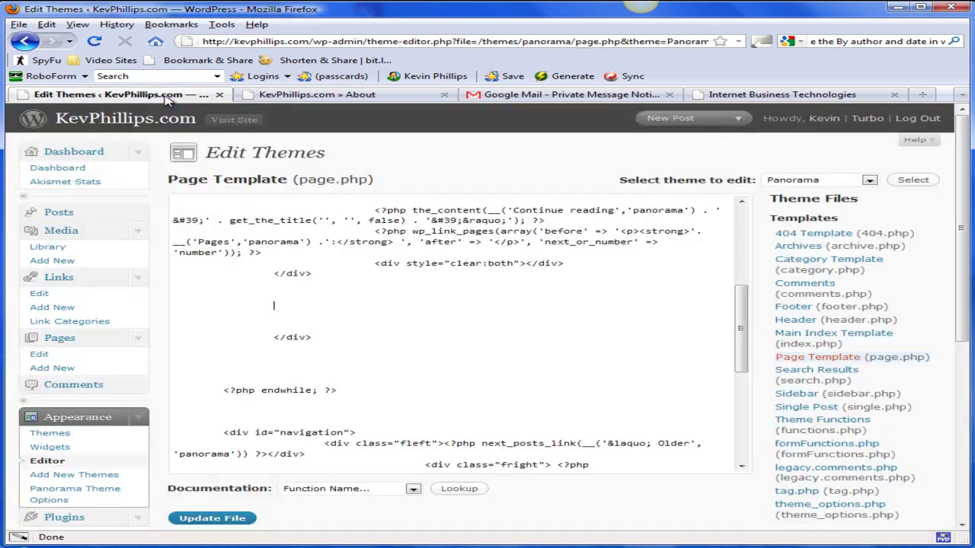
pyautogui.moveTo(961, 278); pyautogui.dragTo(952, 326)
pyautogui.moveTo(953, 326); pyautogui.dragTo(952, 316)
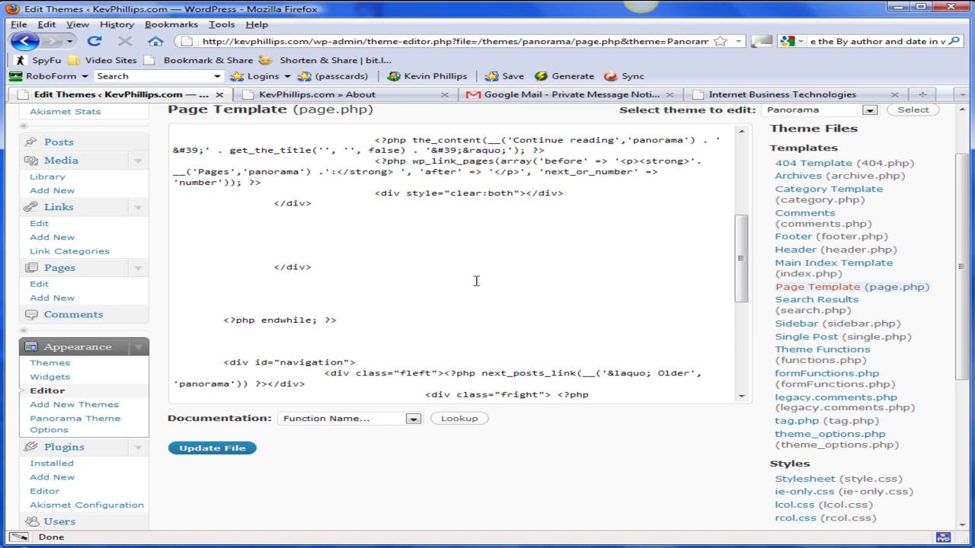
pyautogui.click(235, 451)
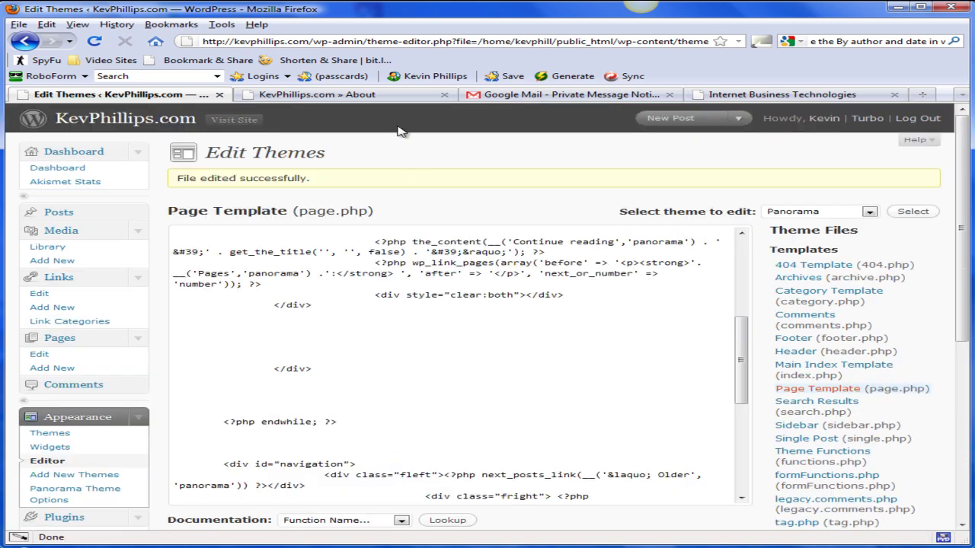
pyautogui.click(387, 94)
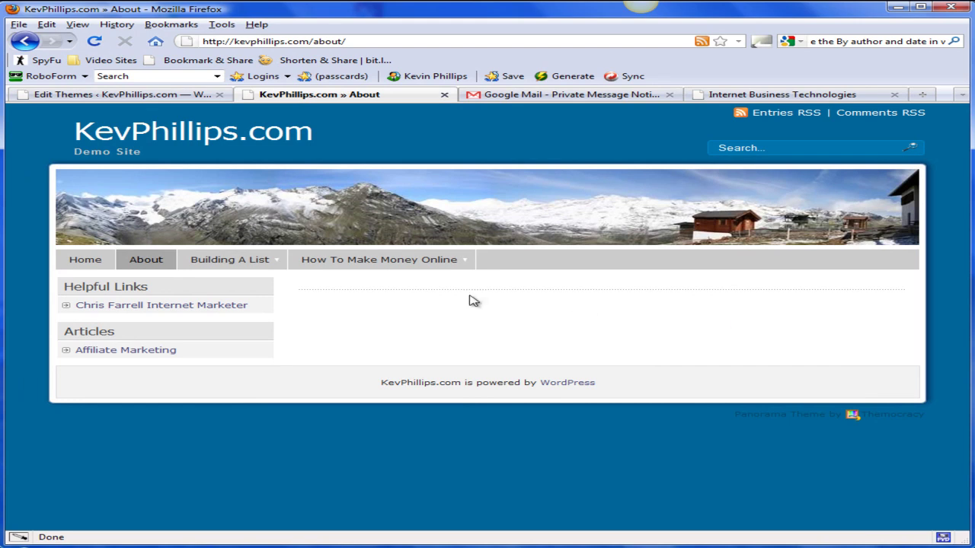
pyautogui.click(83, 263)
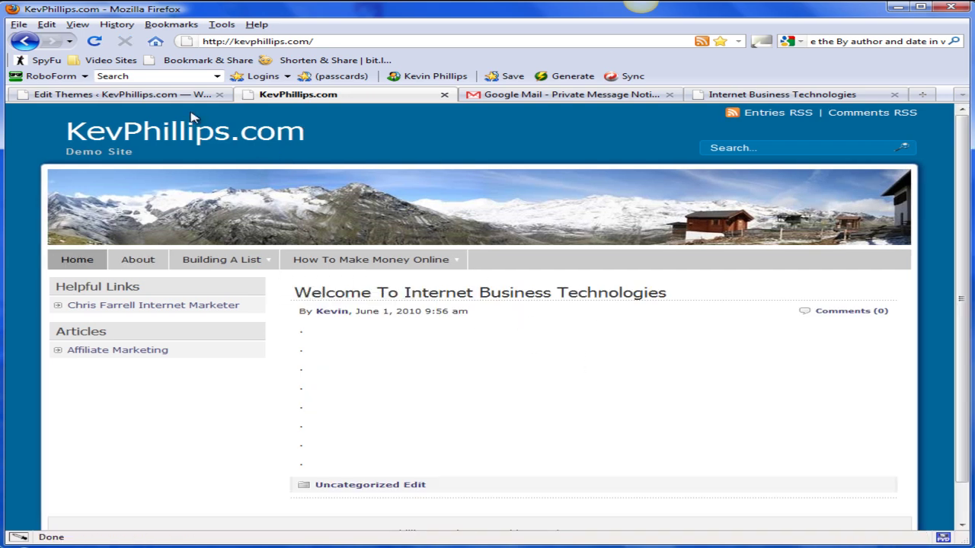
# Start a new WordPress page titled "xxxxx" and clear the option to include it in user menus
pyautogui.click(122, 94)
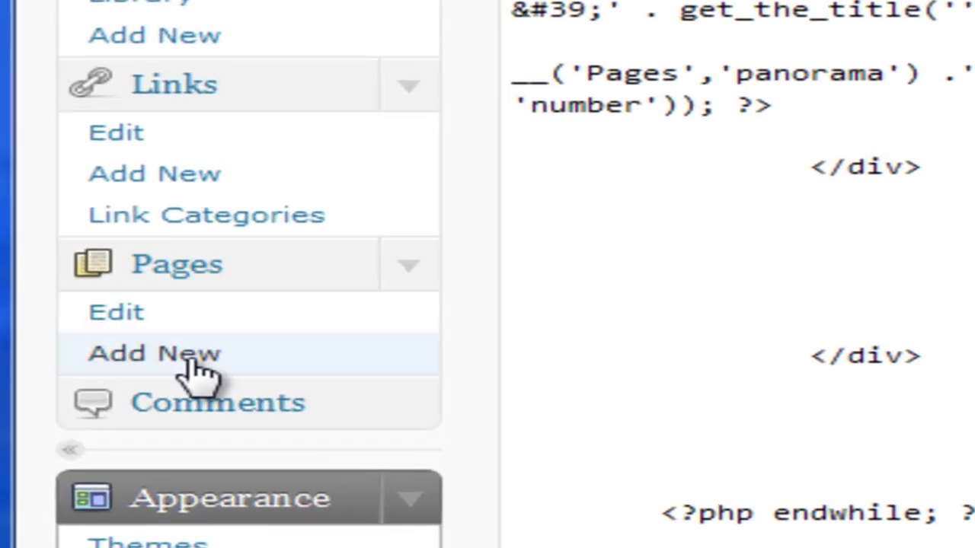
pyautogui.click(194, 373)
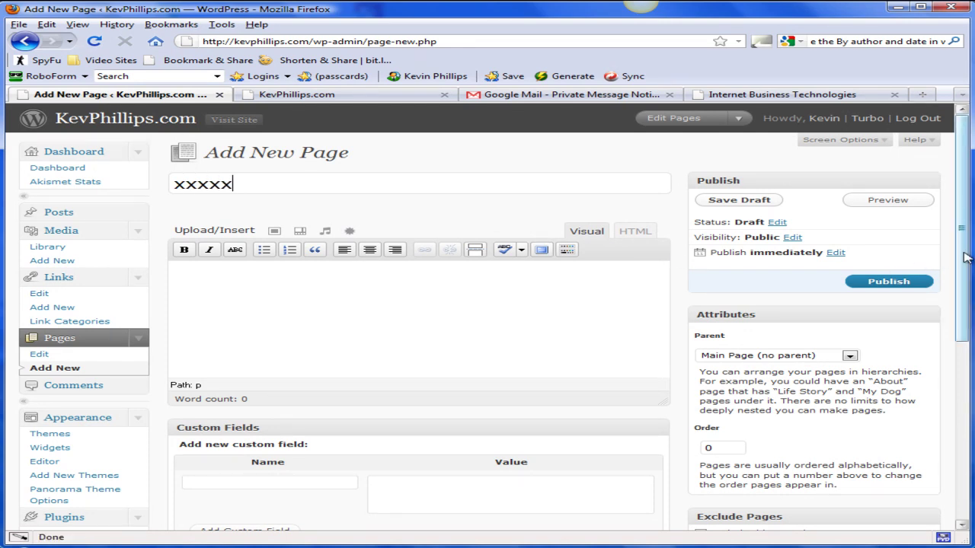
pyautogui.moveTo(965, 258); pyautogui.dragTo(910, 370)
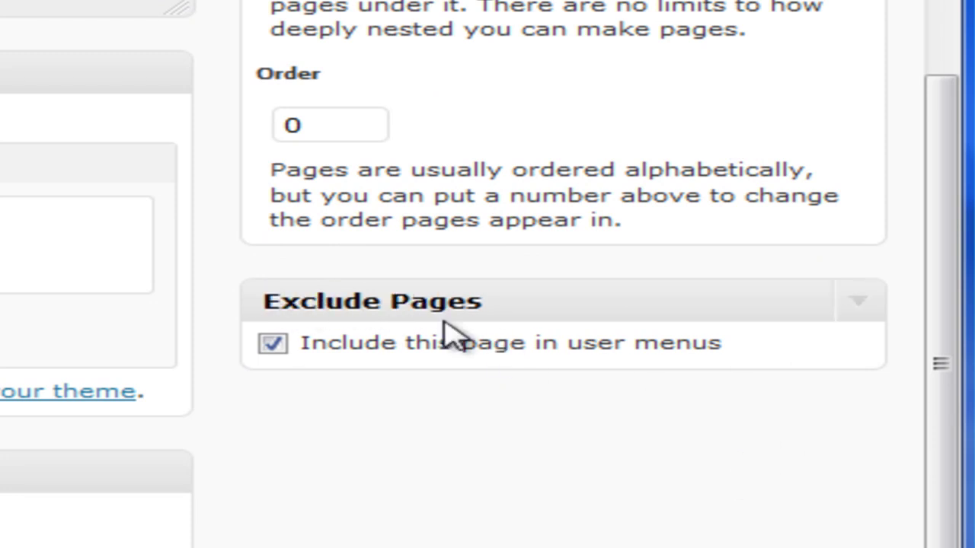
pyautogui.click(273, 344)
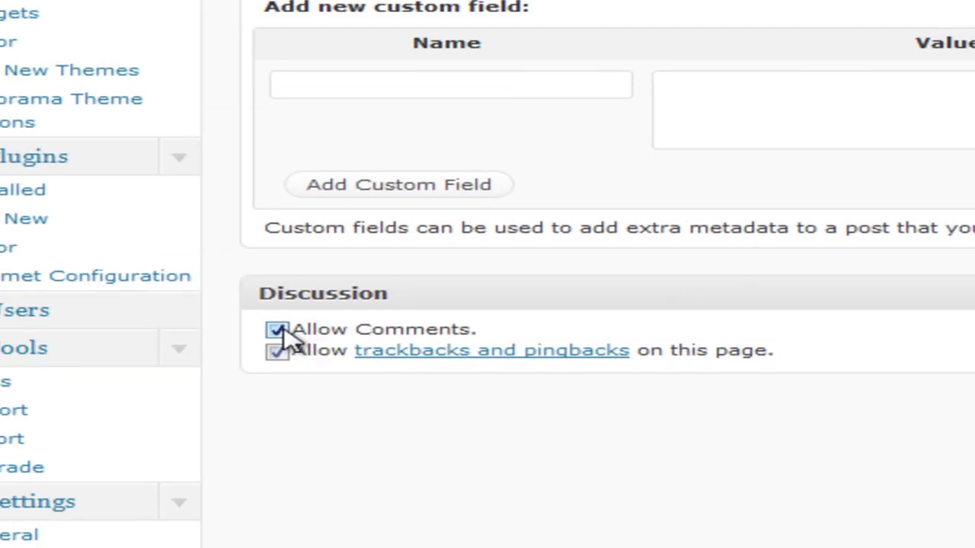
# Turn off comments for the new "xxxxx" page and publish it
pyautogui.click(279, 330)
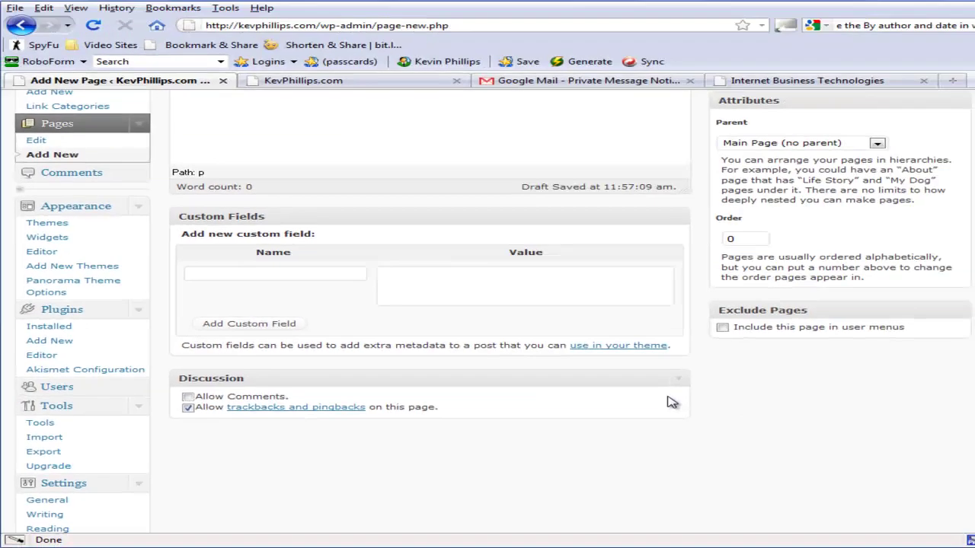
pyautogui.scroll(1, 651, 404)
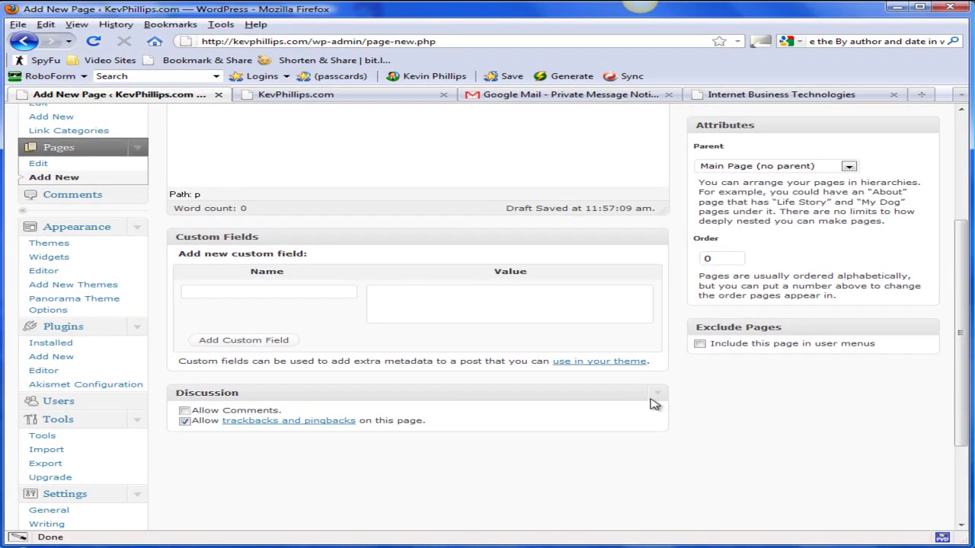
pyautogui.moveTo(958, 361); pyautogui.dragTo(958, 271)
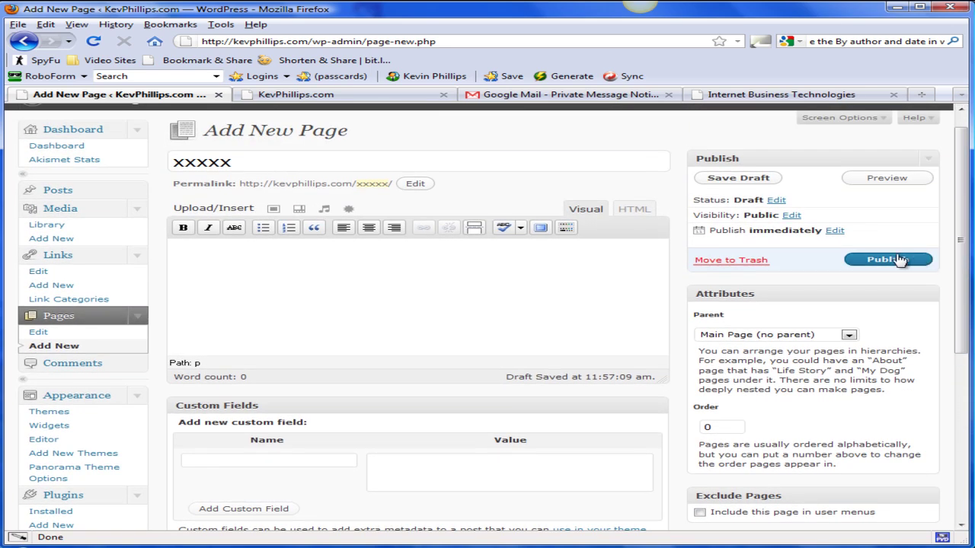
pyautogui.click(898, 261)
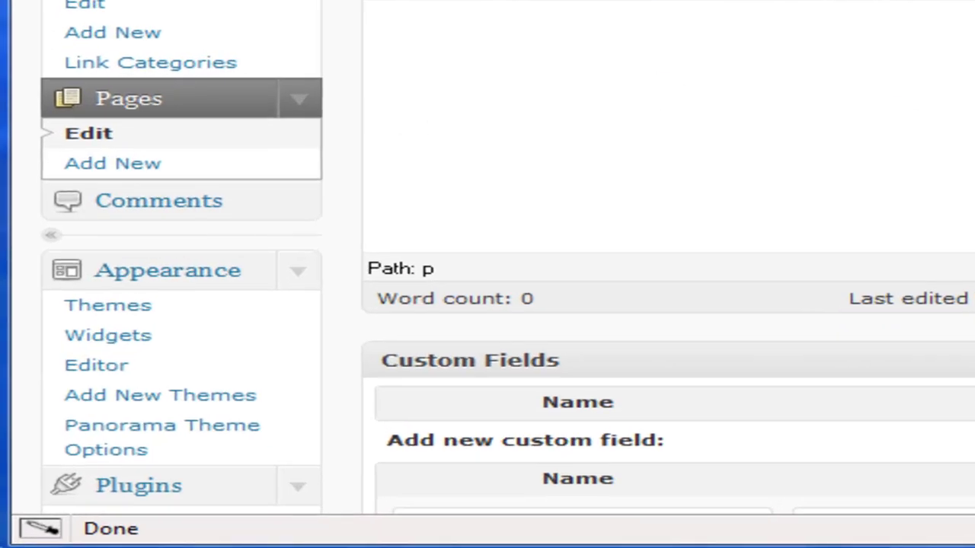
# In the Reading Settings, set the site's front page to the static page "xxxxx" and save the changes
pyautogui.scroll(-6, 487, 259)
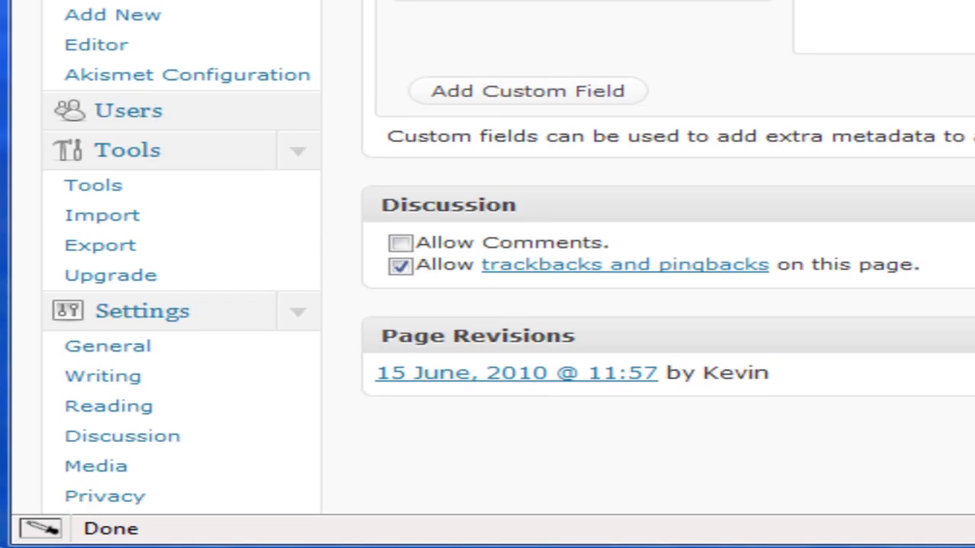
pyautogui.click(134, 412)
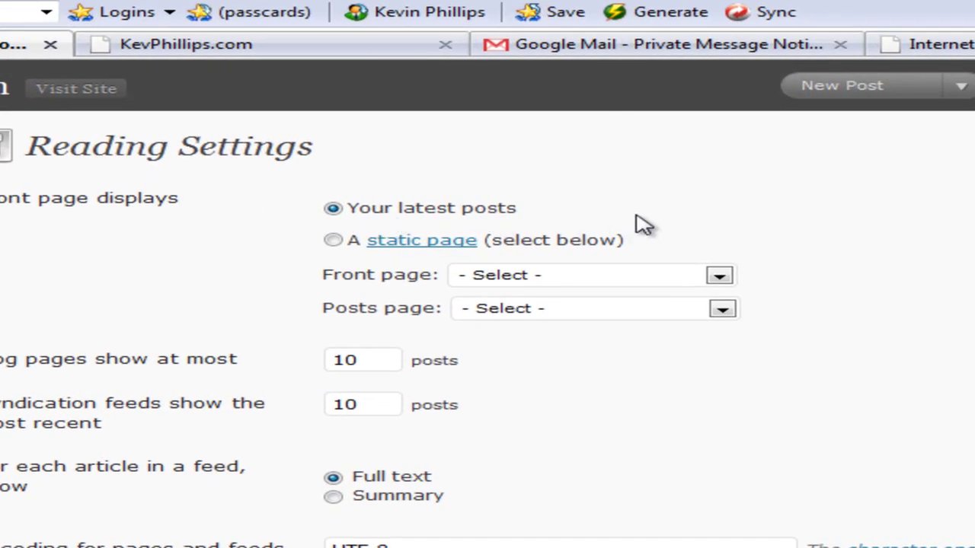
pyautogui.click(333, 241)
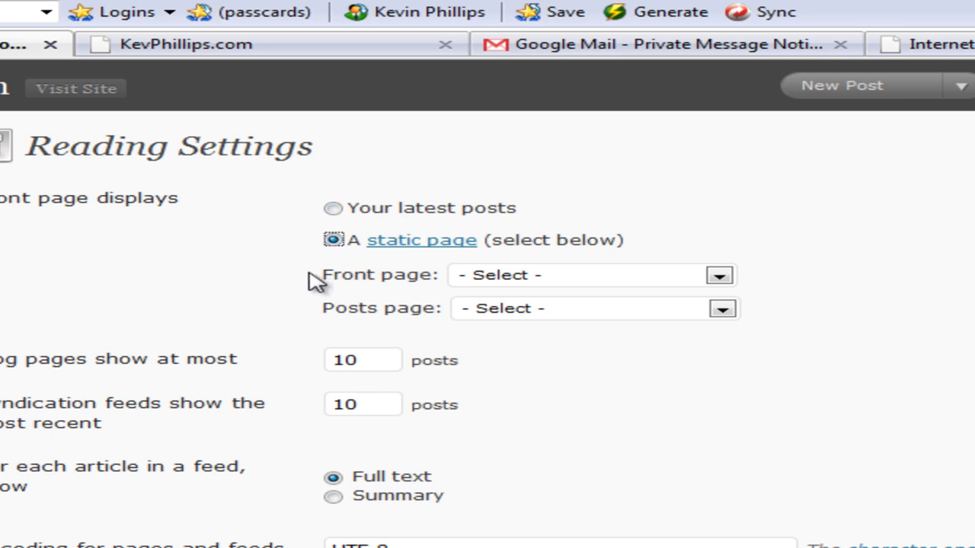
pyautogui.moveTo(312, 279); pyautogui.dragTo(462, 279)
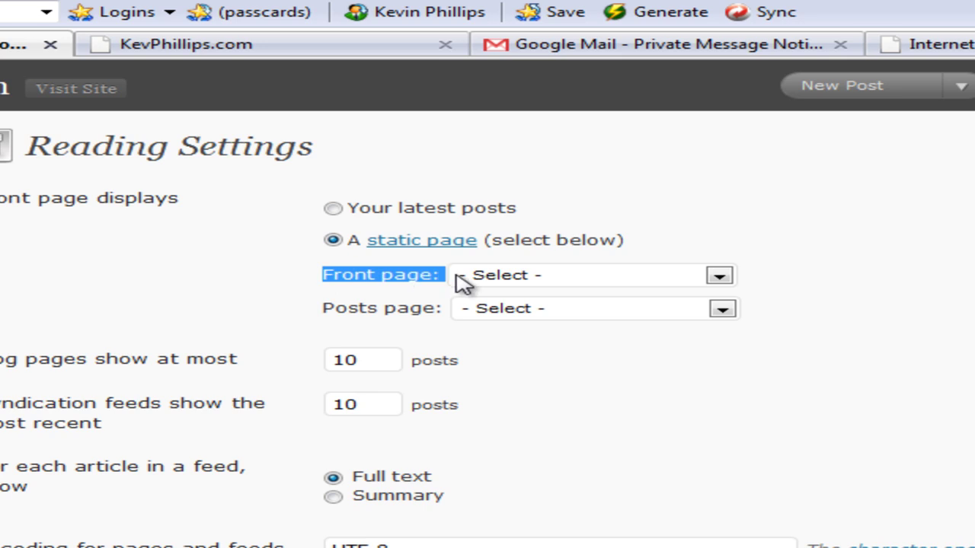
pyautogui.click(722, 277)
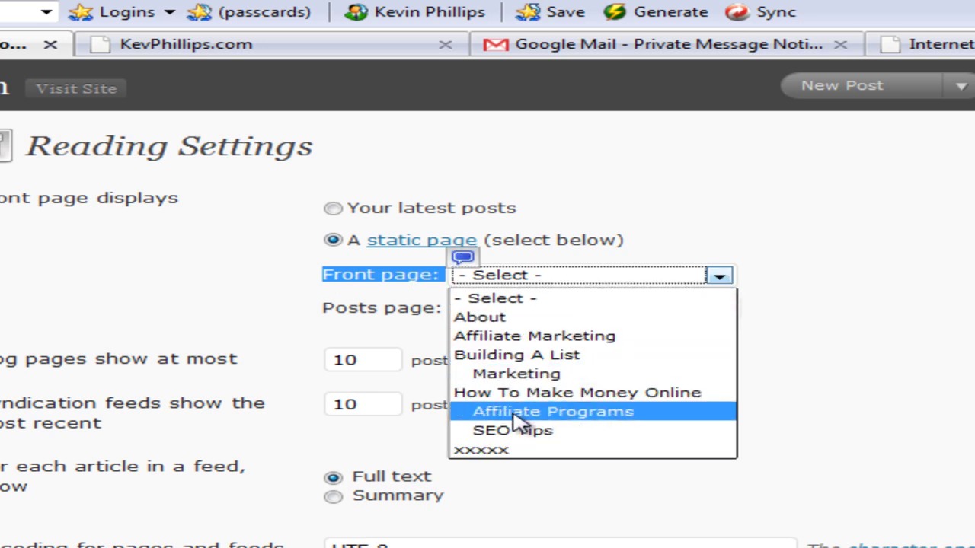
pyautogui.click(496, 454)
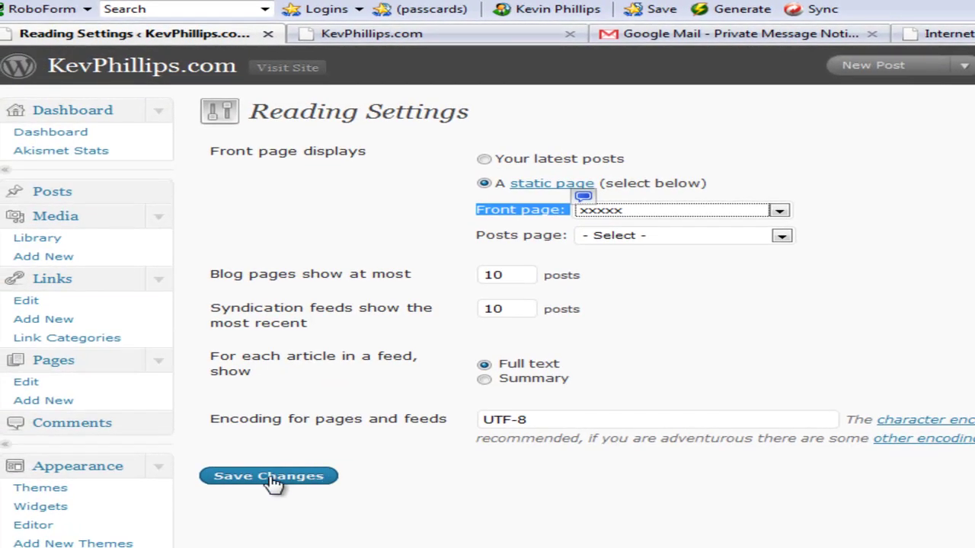
pyautogui.click(273, 479)
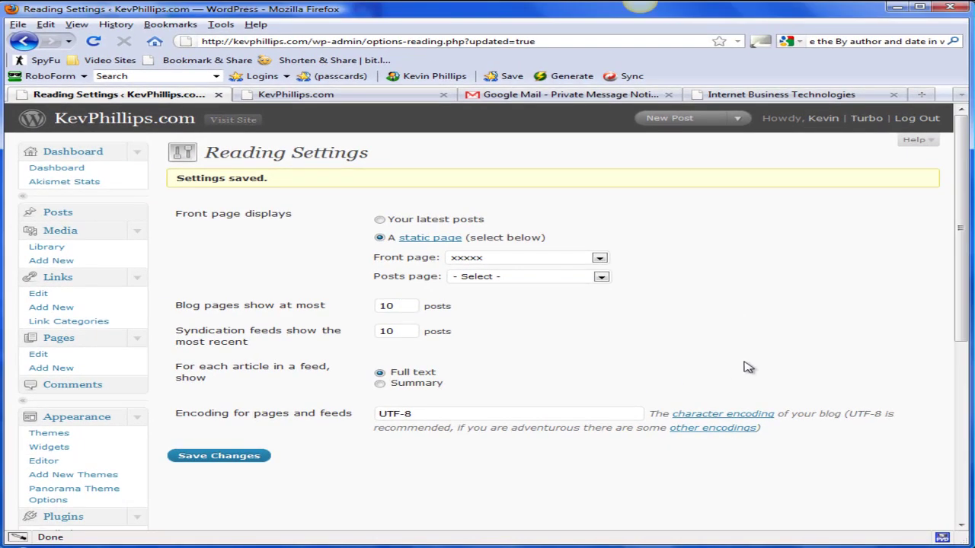
# Check the live site's new home page and the Building A List and About pages
pyautogui.click(384, 97)
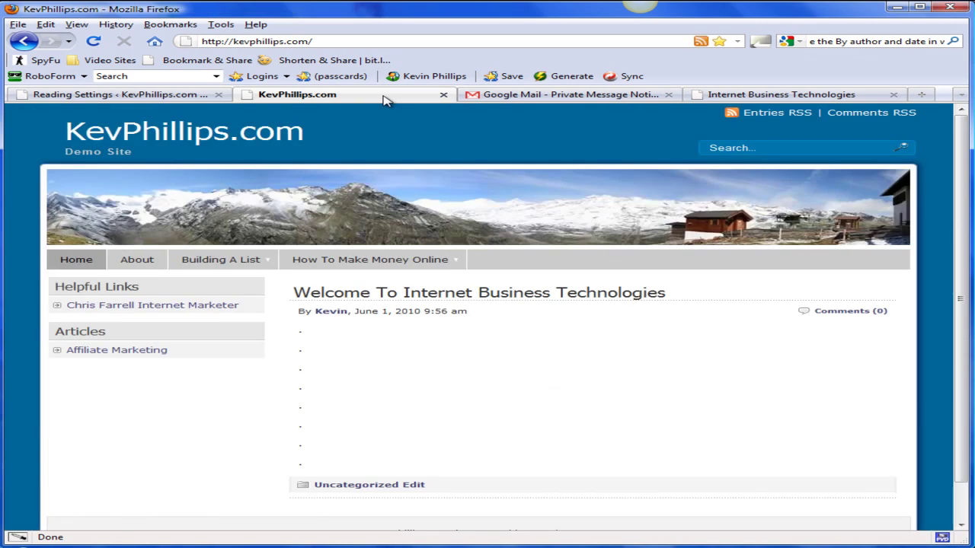
pyautogui.click(74, 261)
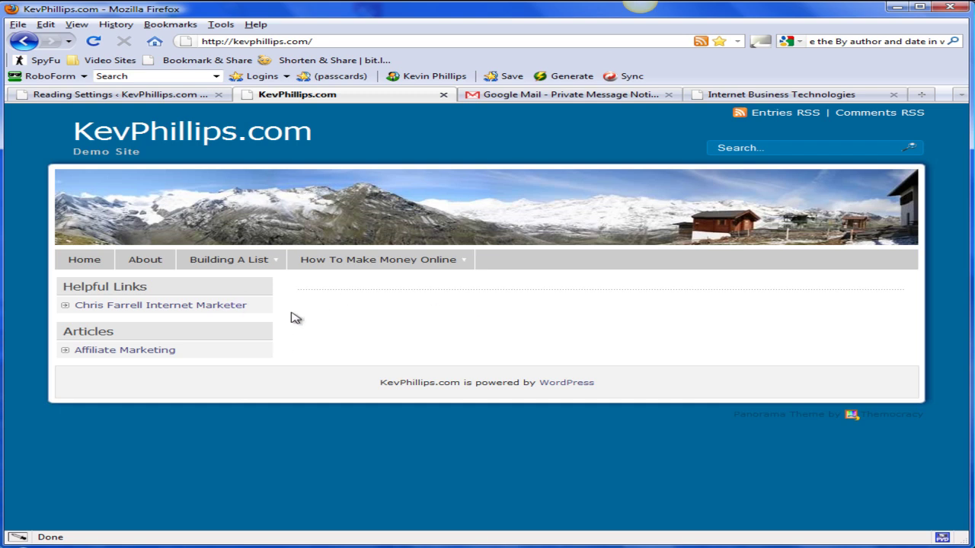
pyautogui.click(223, 262)
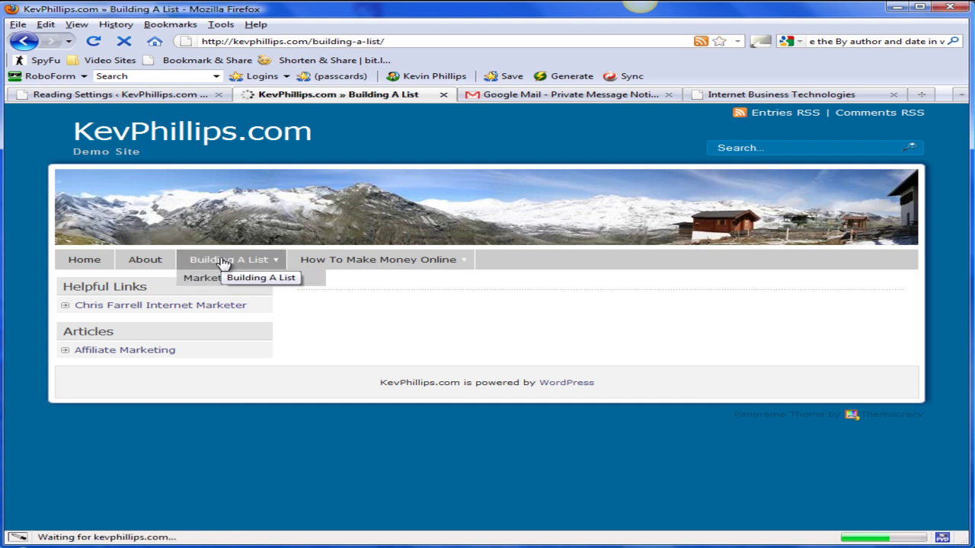
pyautogui.click(159, 263)
pyautogui.moveTo(370, 257)
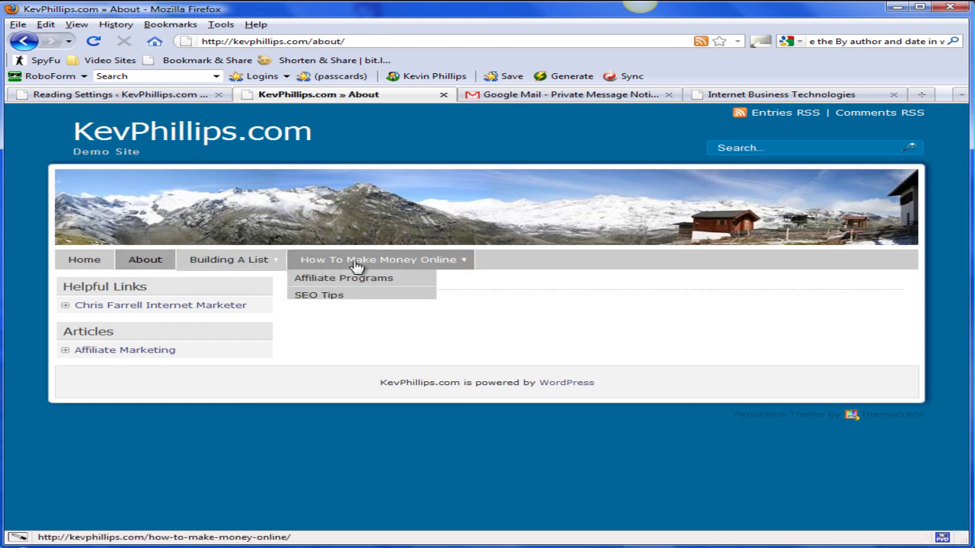